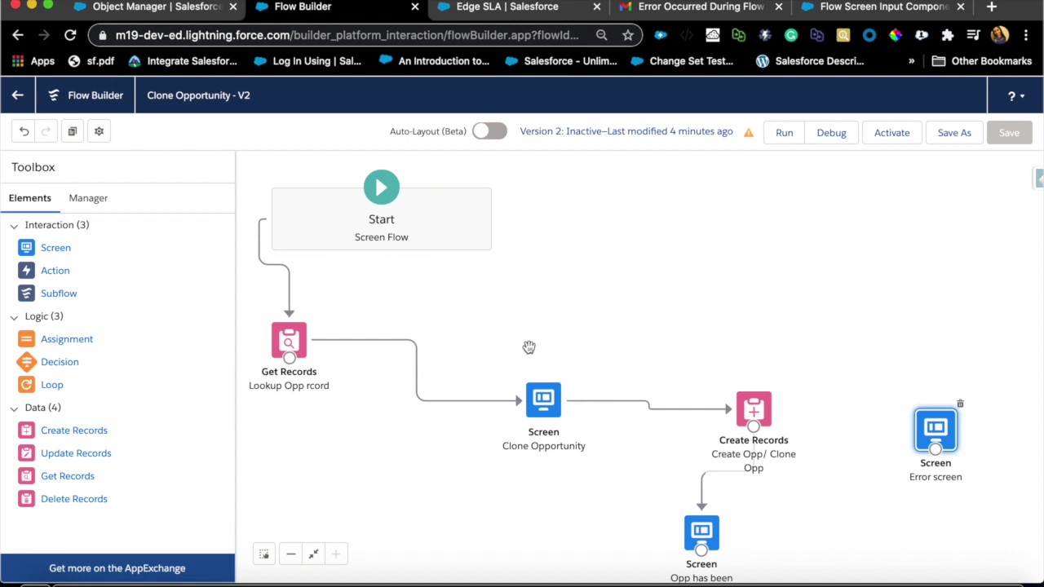
# Leave the Clone Opportunity flow for the Edge SLA opportunity record page.
pyautogui.click(290, 317)
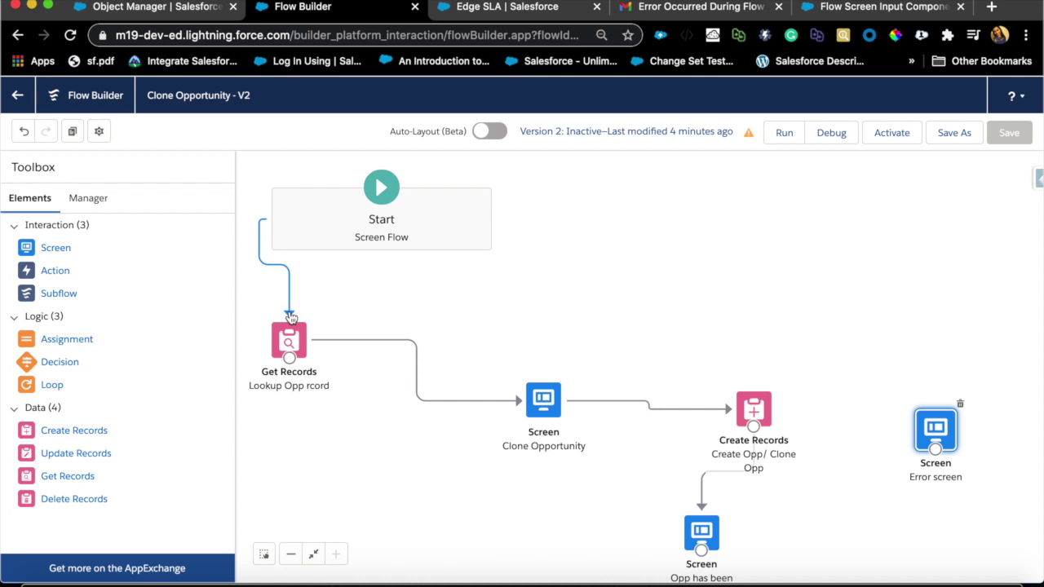
pyautogui.click(514, 16)
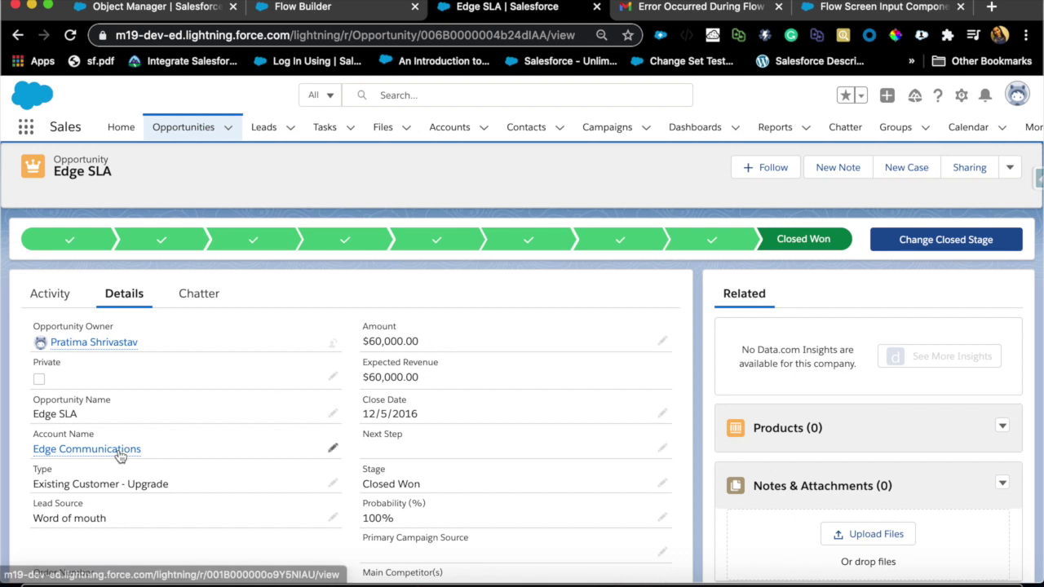
# Show the Edge SLA record's additional actions beside Sharing.
pyautogui.moveTo(120, 454)
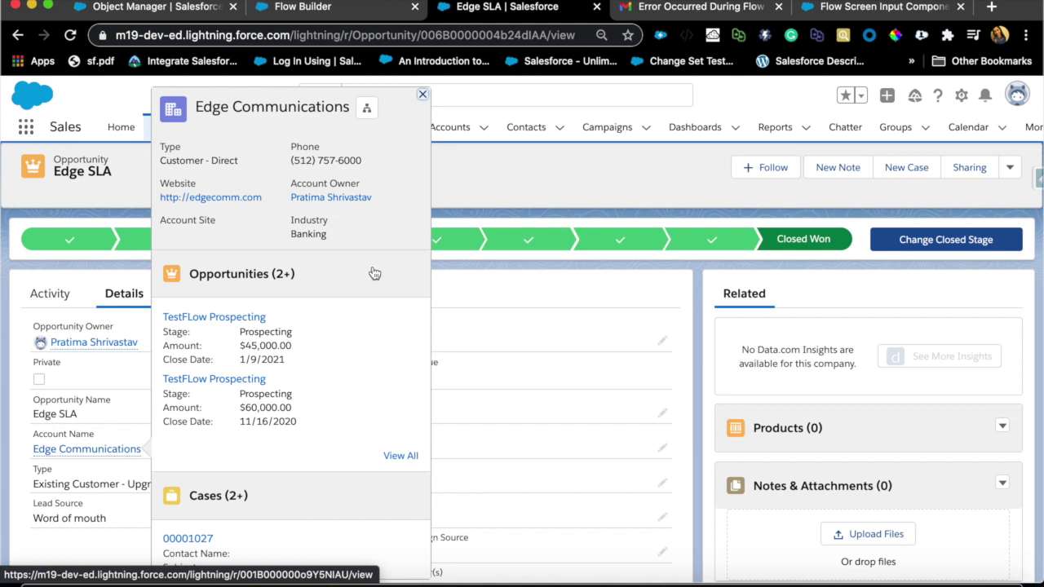
pyautogui.click(1010, 169)
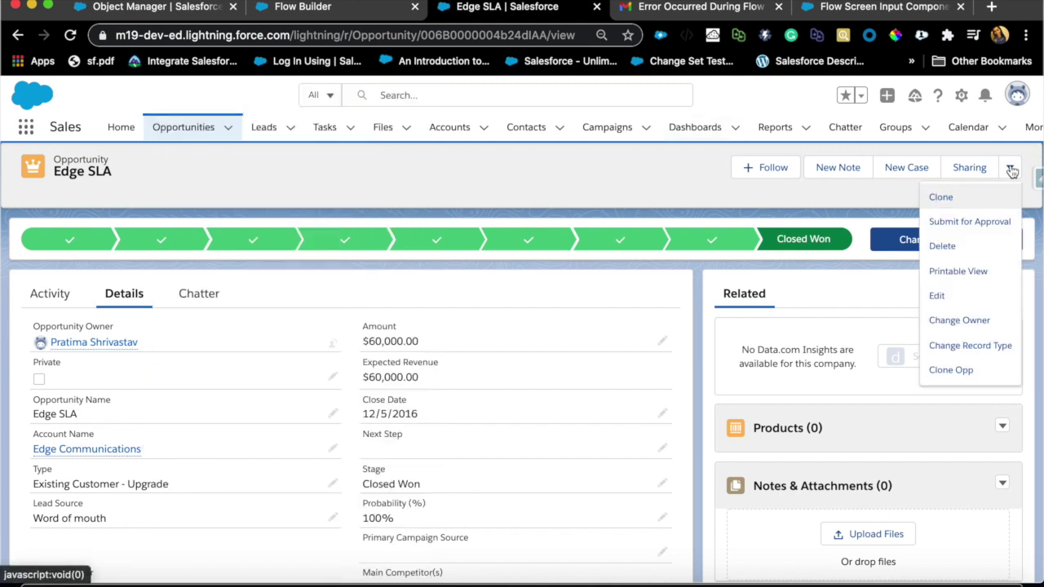
# Run Clone Opp on Edge SLA with close date Jan 9, 2021.
pyautogui.click(963, 377)
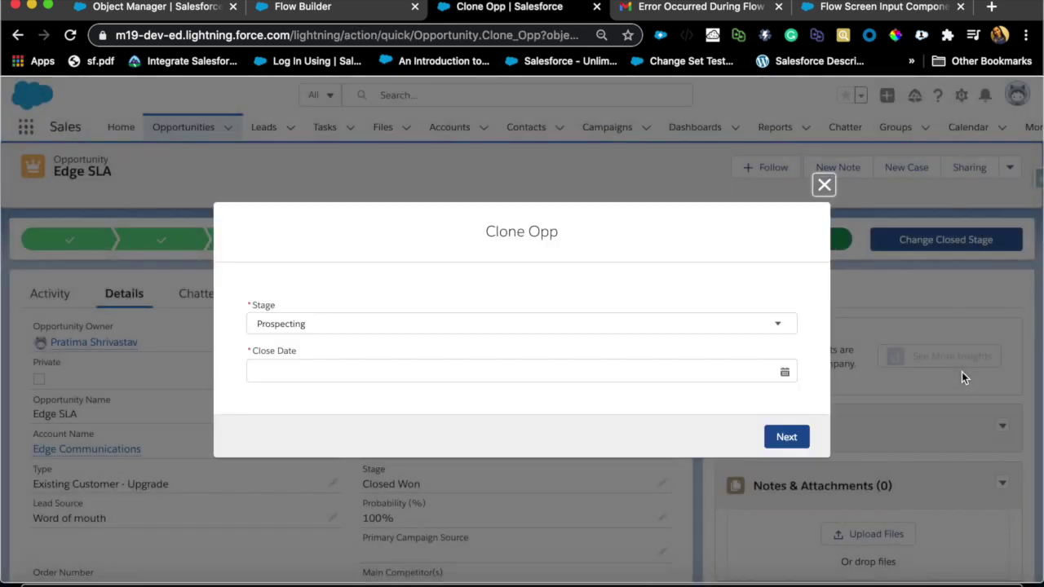
pyautogui.click(650, 374)
pyautogui.click(783, 205)
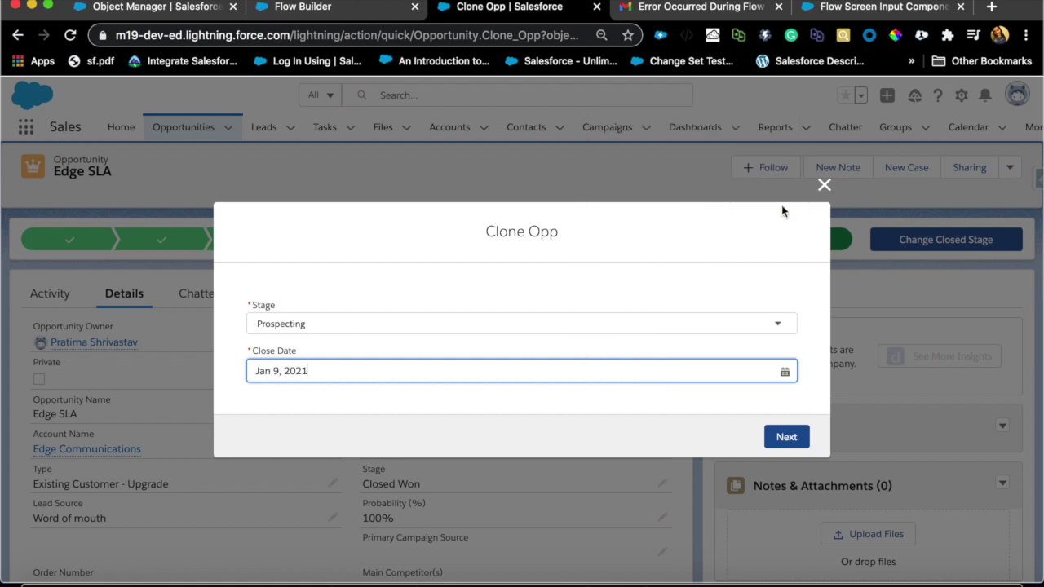
pyautogui.click(786, 436)
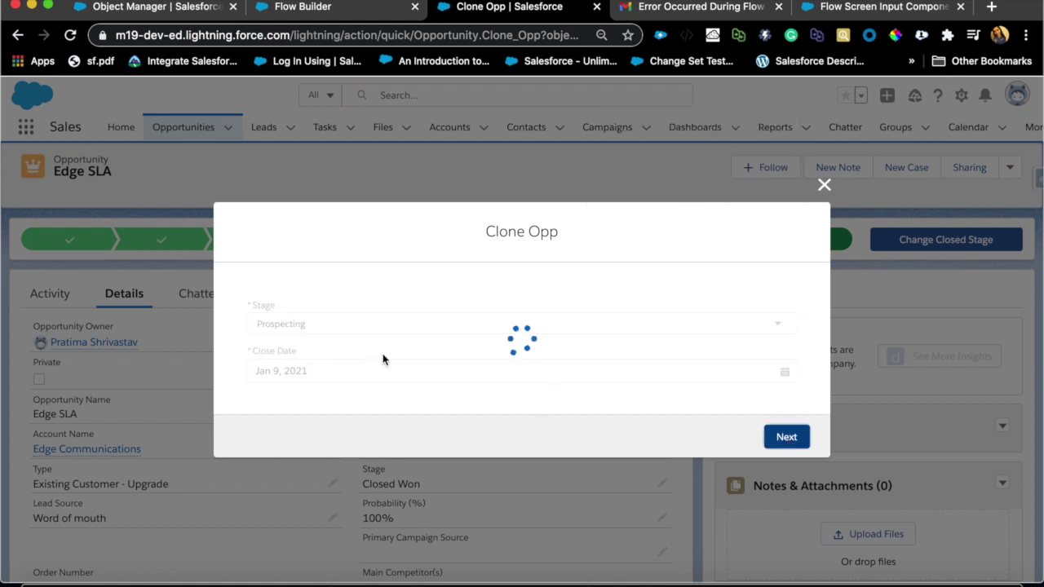
# Read the unhandled fault message and close the Clone Opp error dialog.
pyautogui.doubleClick(433, 366)
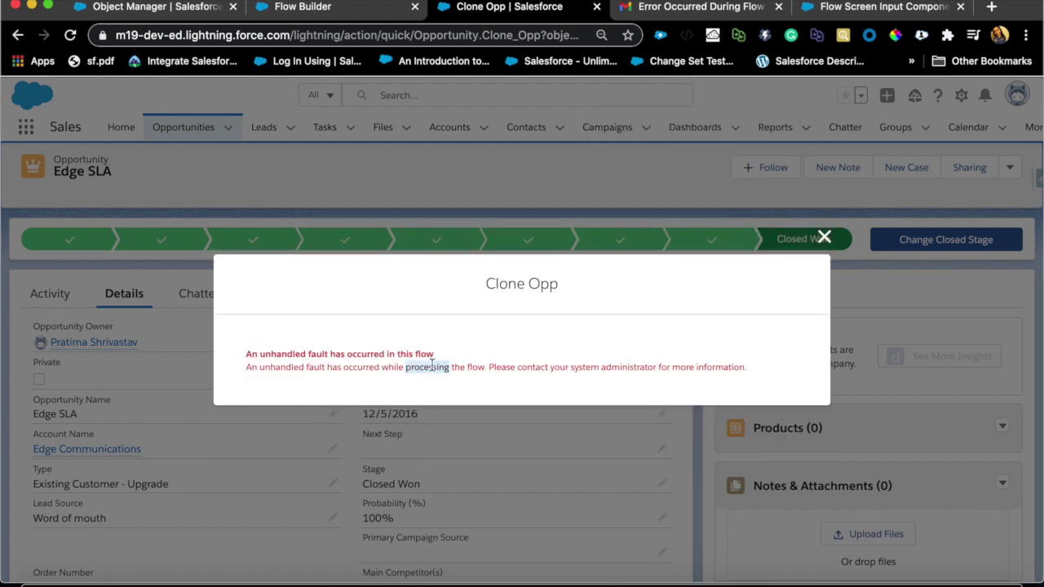
pyautogui.click(474, 362)
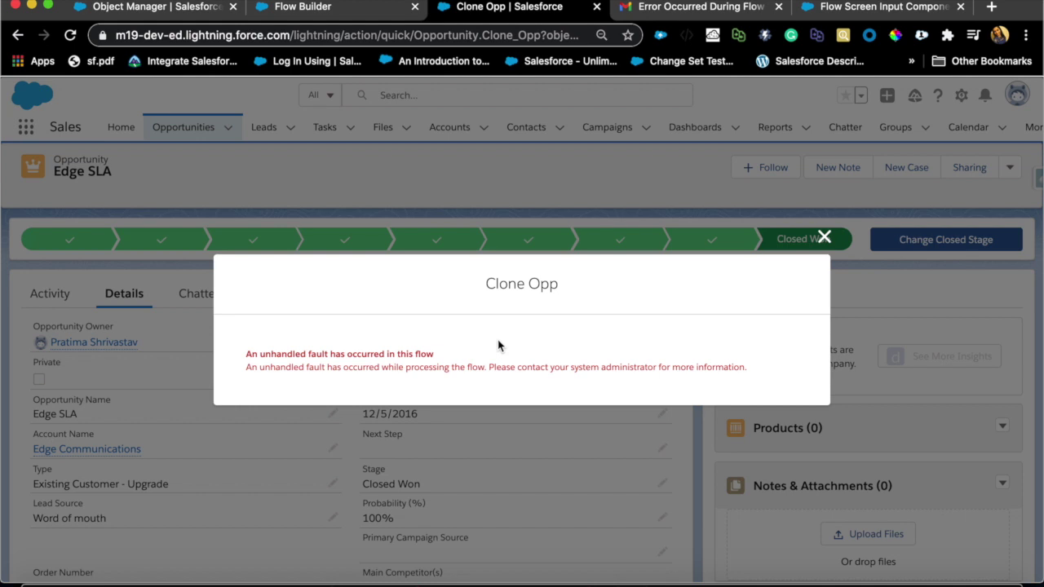
pyautogui.click(824, 238)
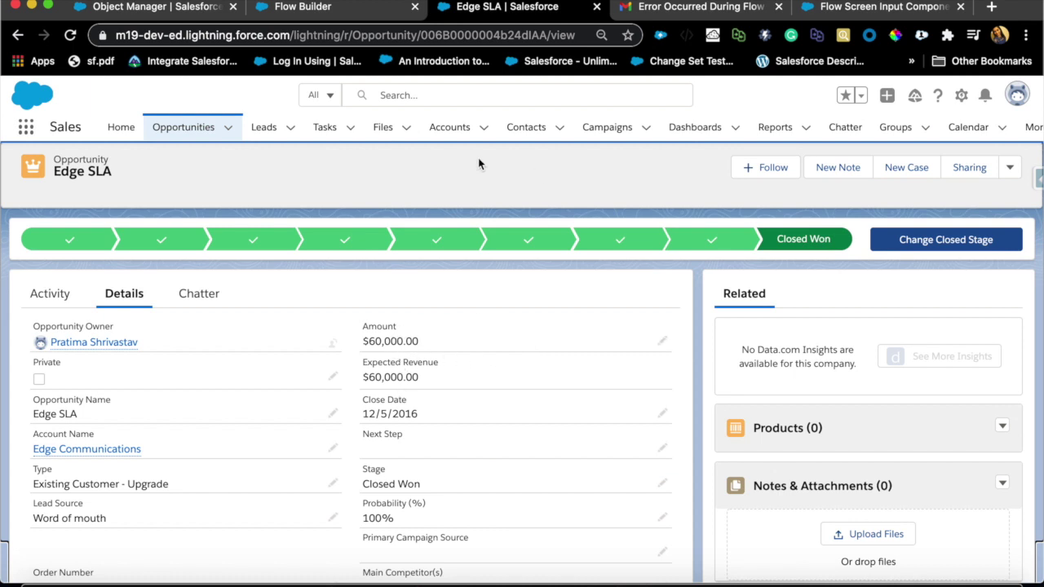
# Back in the flow, review the Clone Opportunity screen's Amount currency field and close without changes.
pyautogui.click(289, 9)
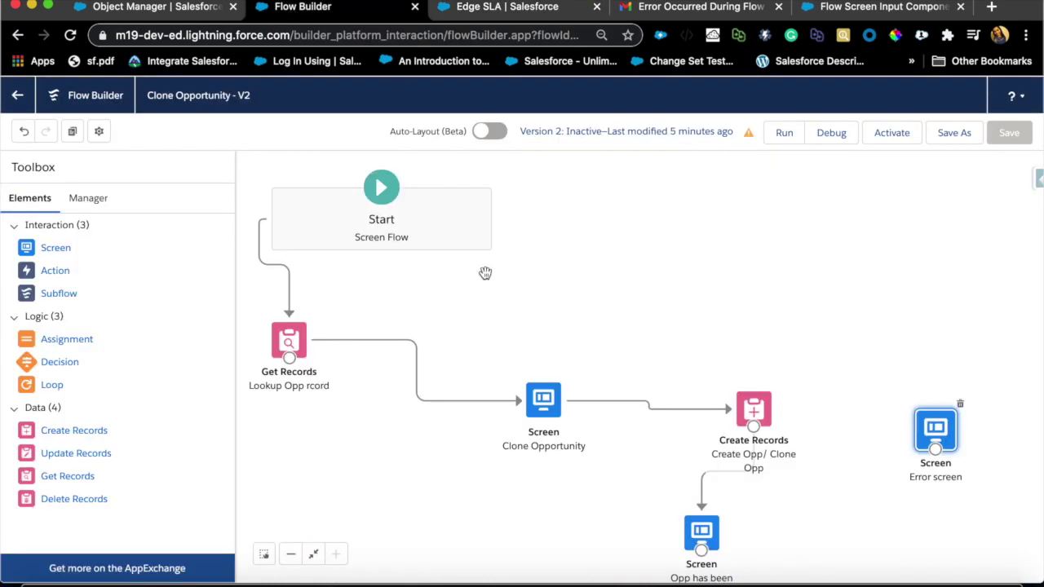
pyautogui.click(540, 408)
pyautogui.doubleClick(541, 408)
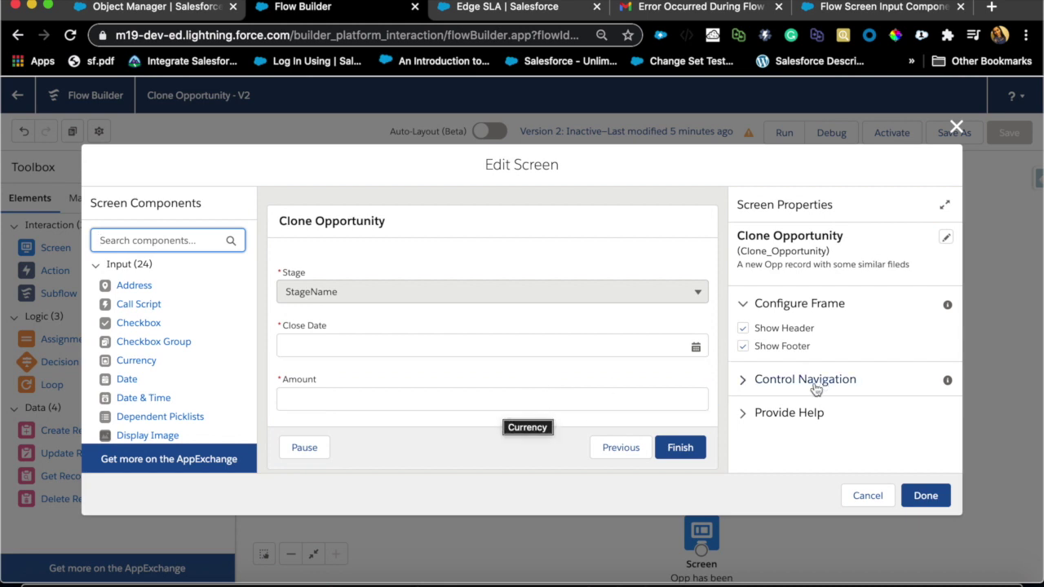
pyautogui.click(650, 395)
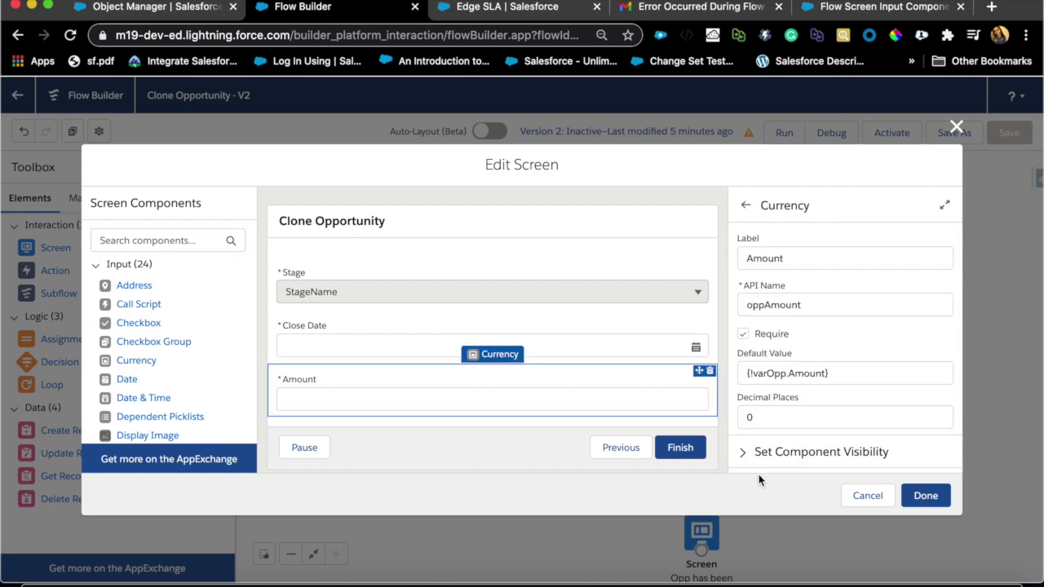
pyautogui.scroll(-2, 824, 408)
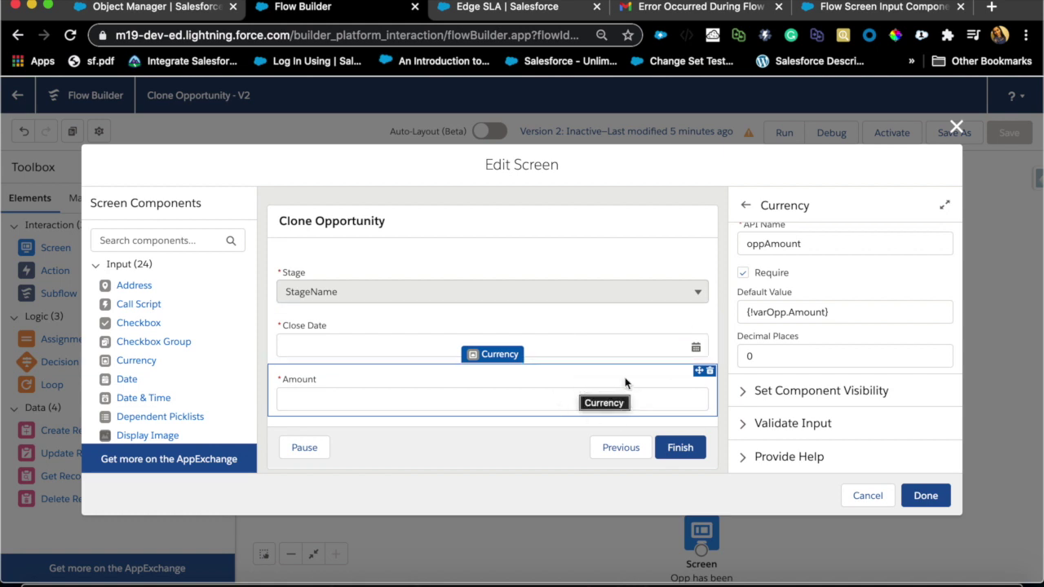
pyautogui.click(955, 127)
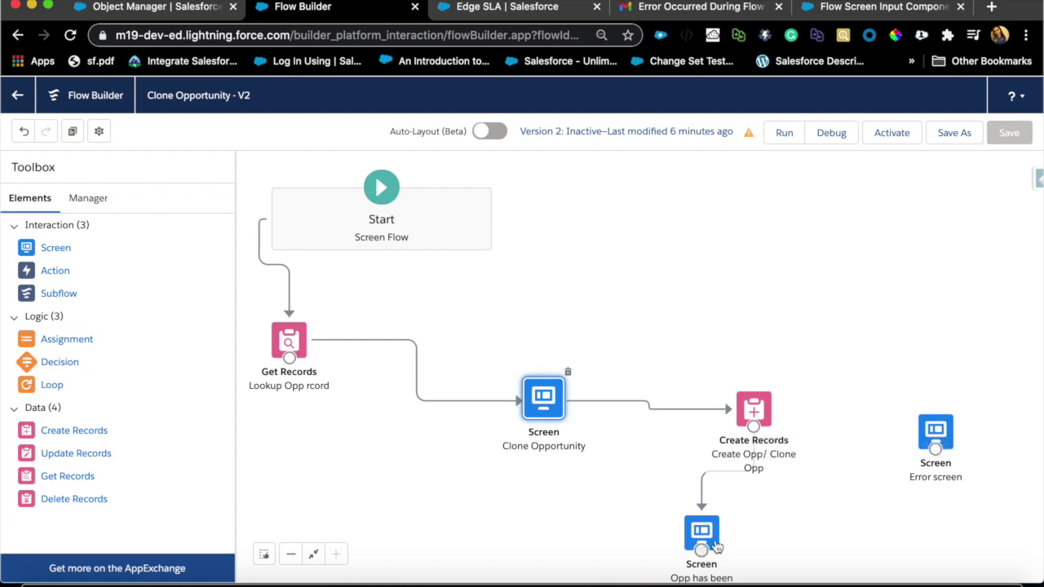
# Move 'Opp has been created' higher and connect Create Records' fault path to the Error screen.
pyautogui.moveTo(711, 535); pyautogui.dragTo(669, 487)
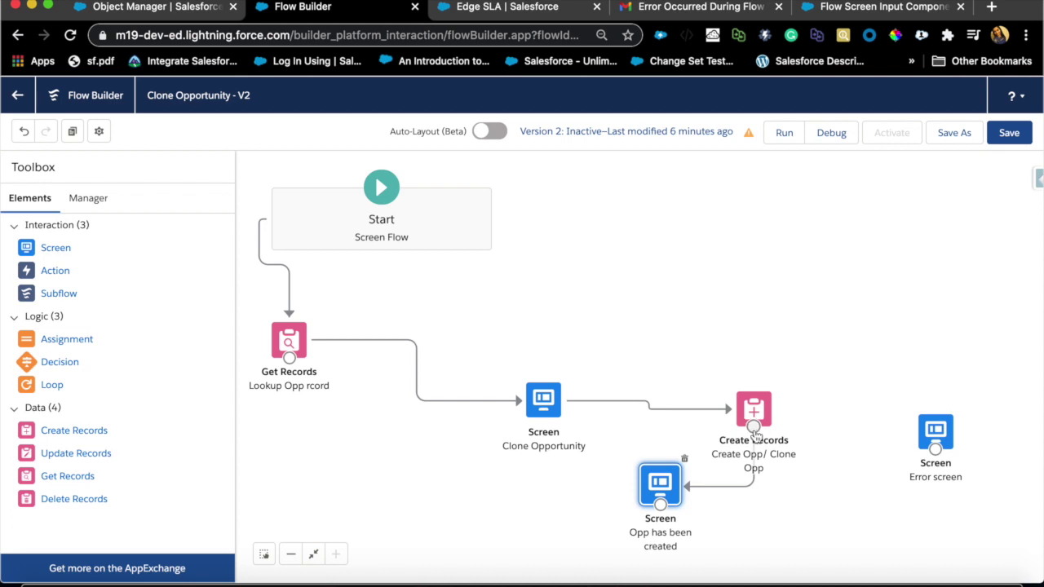
pyautogui.moveTo(754, 425); pyautogui.dragTo(930, 441)
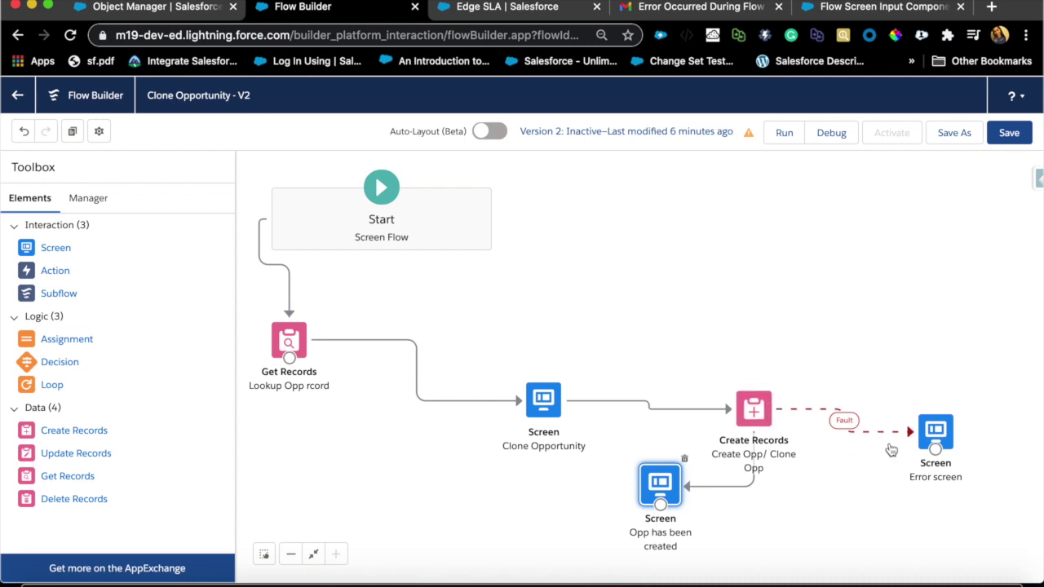
pyautogui.click(942, 438)
# In the Error screen text, delete the 'Please check' sentence and the hand-typed FaultMessage field.
pyautogui.doubleClick(942, 438)
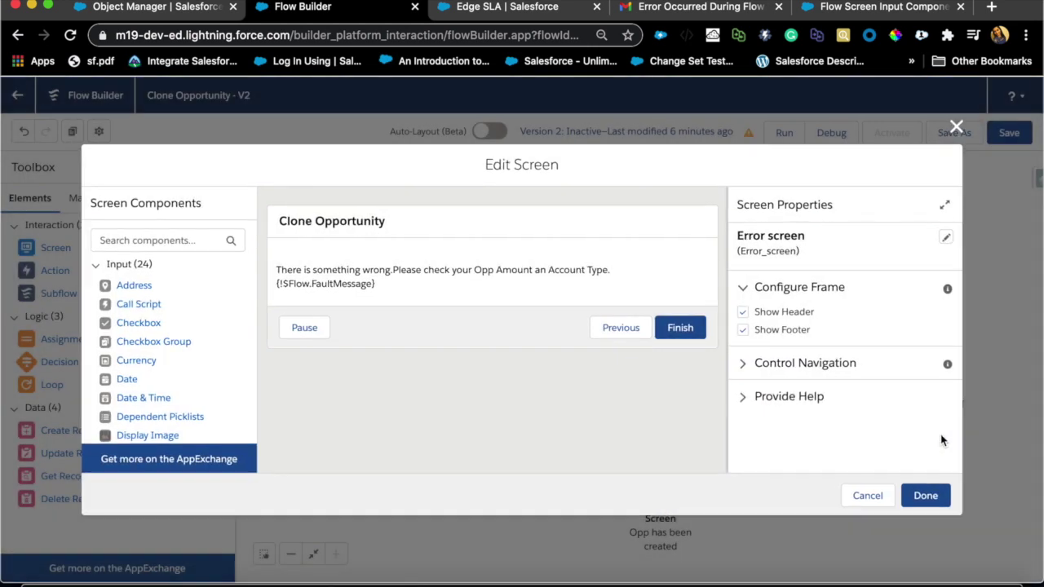
pyautogui.click(350, 276)
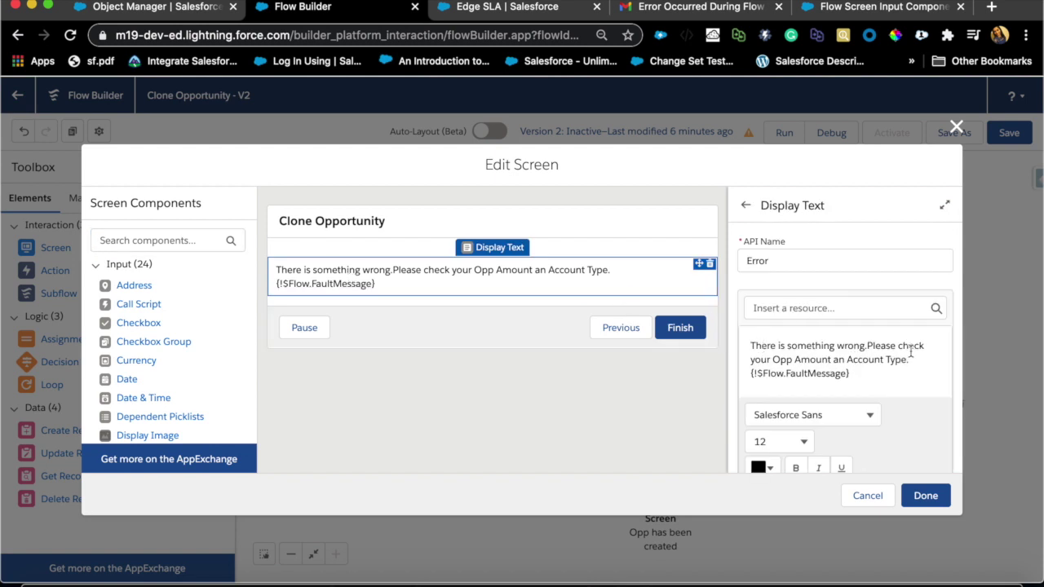
pyautogui.moveTo(867, 342); pyautogui.dragTo(914, 361)
pyautogui.click(870, 346)
pyautogui.press('BackSpace')
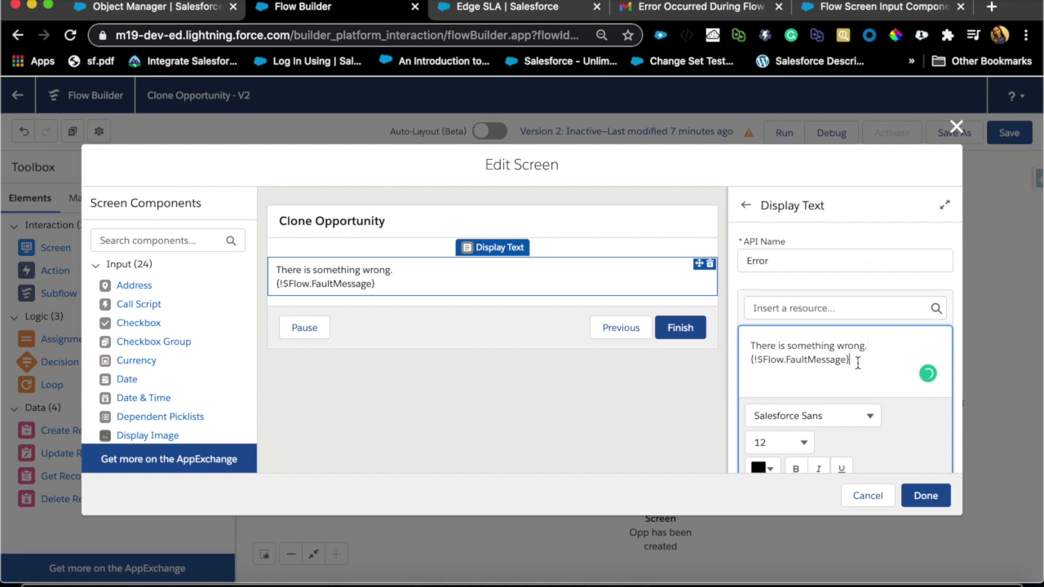
pyautogui.press('BackSpace')
pyautogui.press('BackSpace')
pyautogui.press('BackSpace')
pyautogui.press('BackSpace')
pyautogui.press('BackSpace')
pyautogui.press('BackSpace')
pyautogui.press('BackSpace')
pyautogui.press('BackSpace')
pyautogui.press('BackSpace')
pyautogui.press('BackSpace')
pyautogui.press('BackSpace')
pyautogui.press('BackSpace')
pyautogui.press('BackSpace')
pyautogui.press('BackSpace')
pyautogui.press('BackSpace')
pyautogui.press('BackSpace')
pyautogui.press('BackSpace')
# Insert the {!$Flow.FaultMessage} resource into the error message.
pyautogui.click(803, 310)
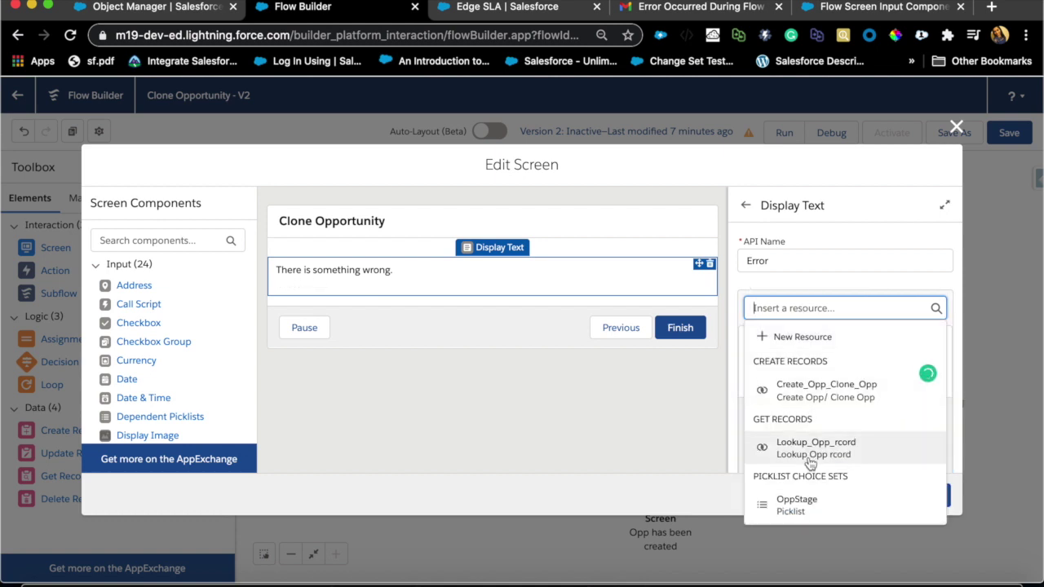
pyautogui.scroll(-3, 810, 457)
pyautogui.scroll(-5, 810, 463)
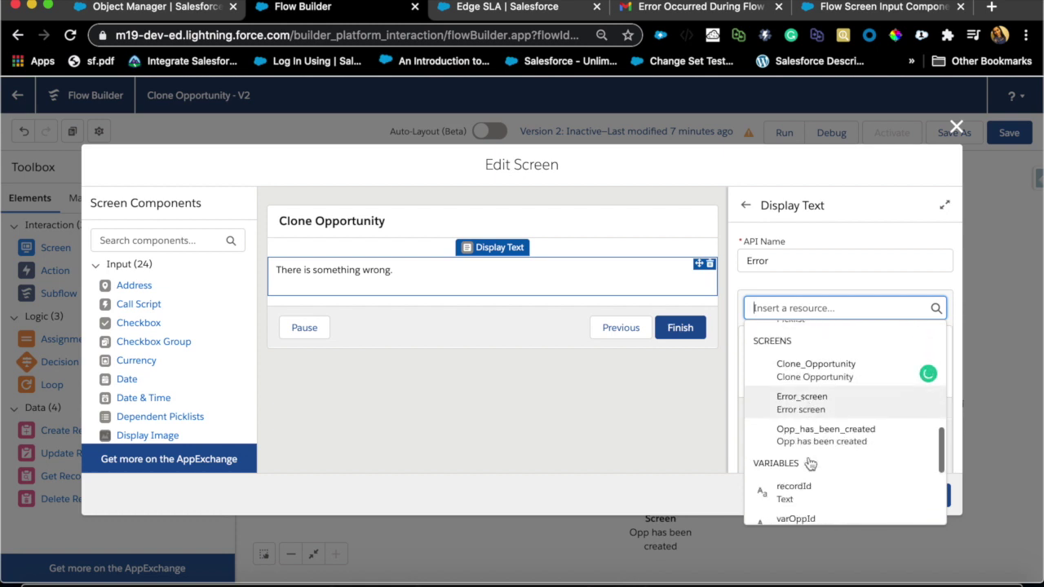
pyautogui.scroll(-2, 810, 463)
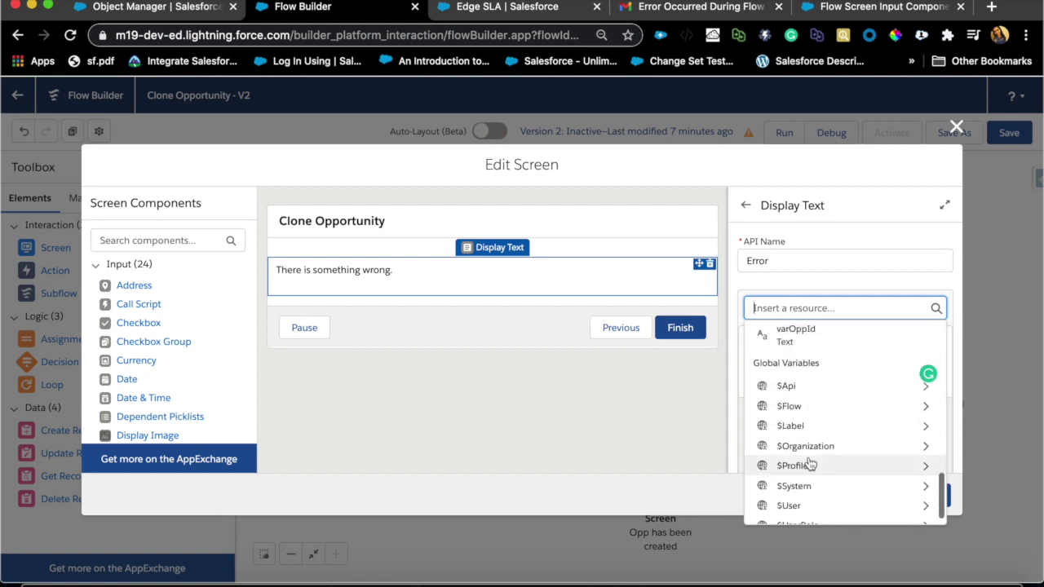
pyautogui.click(808, 409)
pyautogui.scroll(-2, 820, 447)
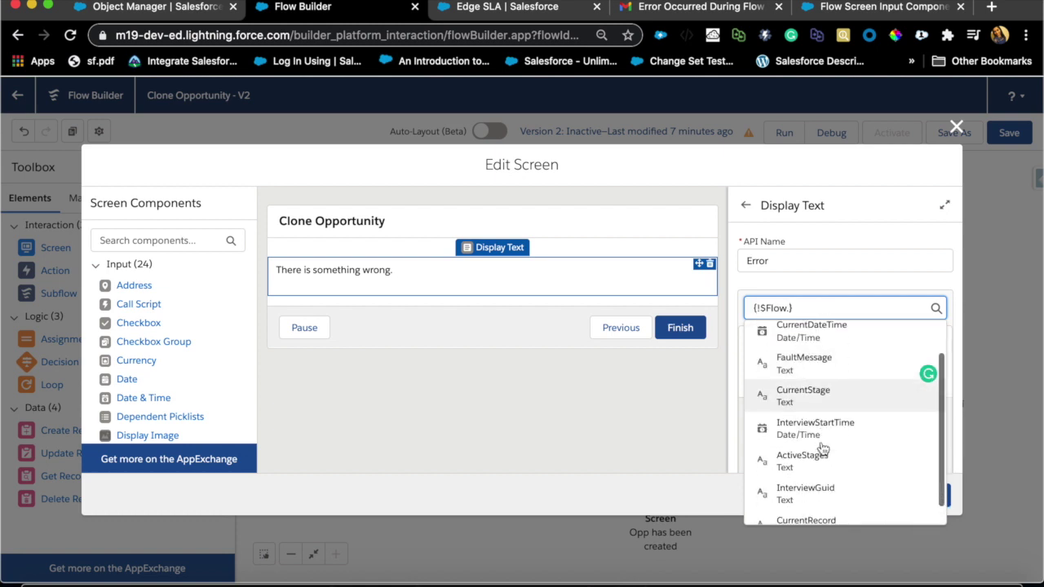
pyautogui.scroll(2, 815, 447)
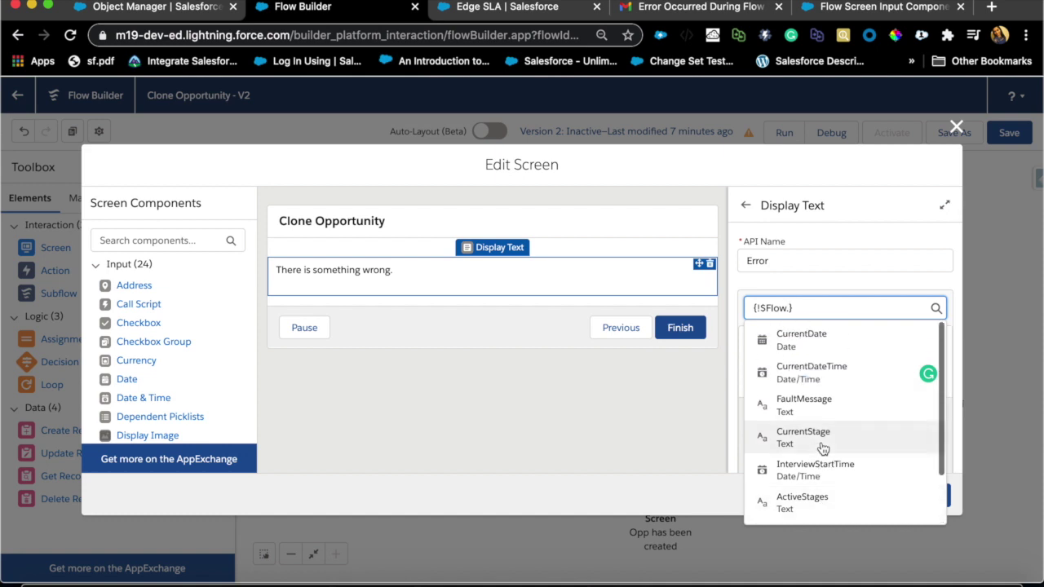
pyautogui.click(803, 404)
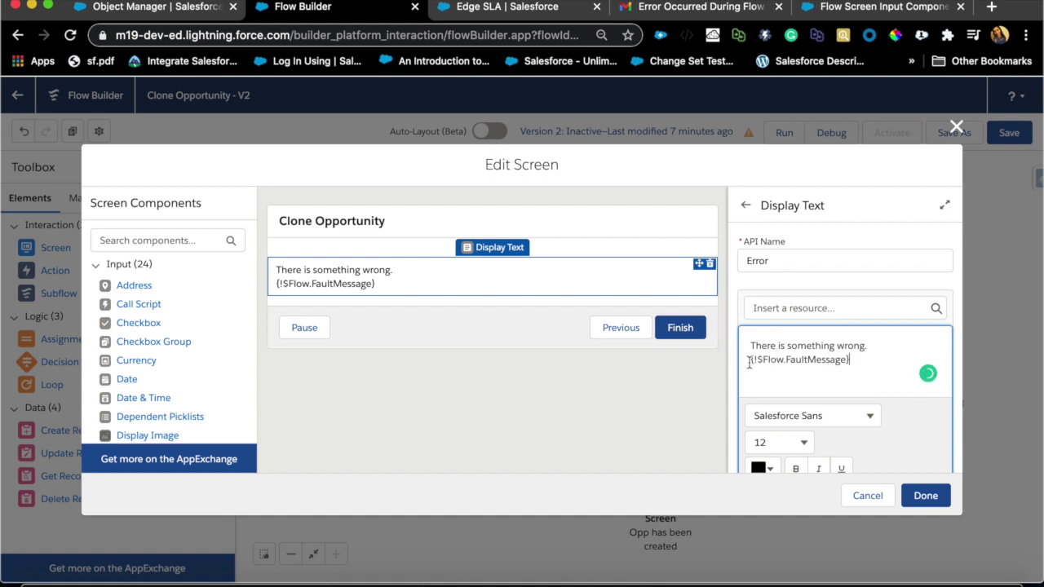
# Colour the {!$Flow.FaultMessage} line red and finish editing the Error screen.
pyautogui.moveTo(750, 359); pyautogui.dragTo(858, 360)
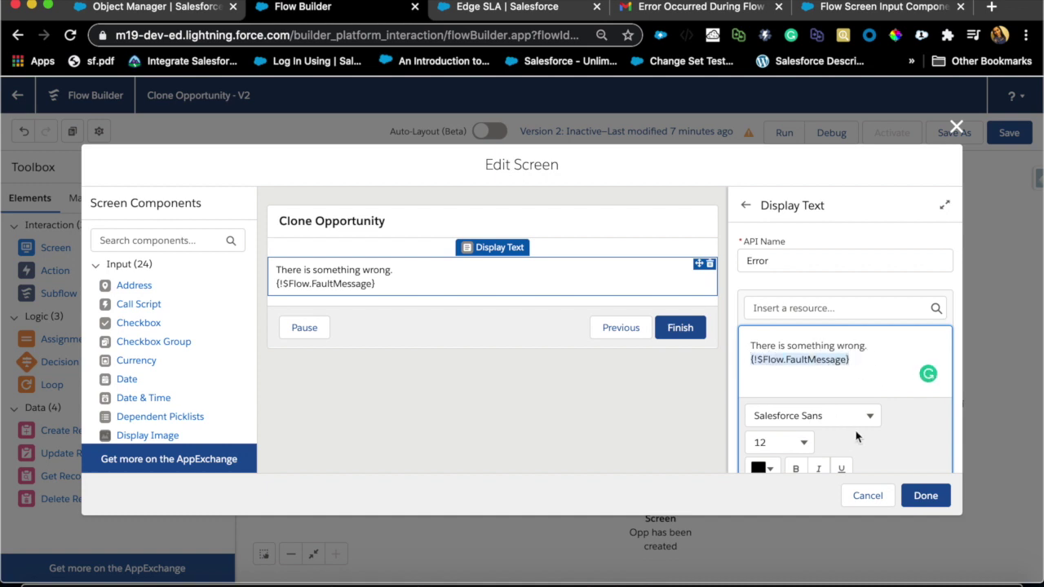
pyautogui.scroll(-2, 856, 437)
pyautogui.click(764, 424)
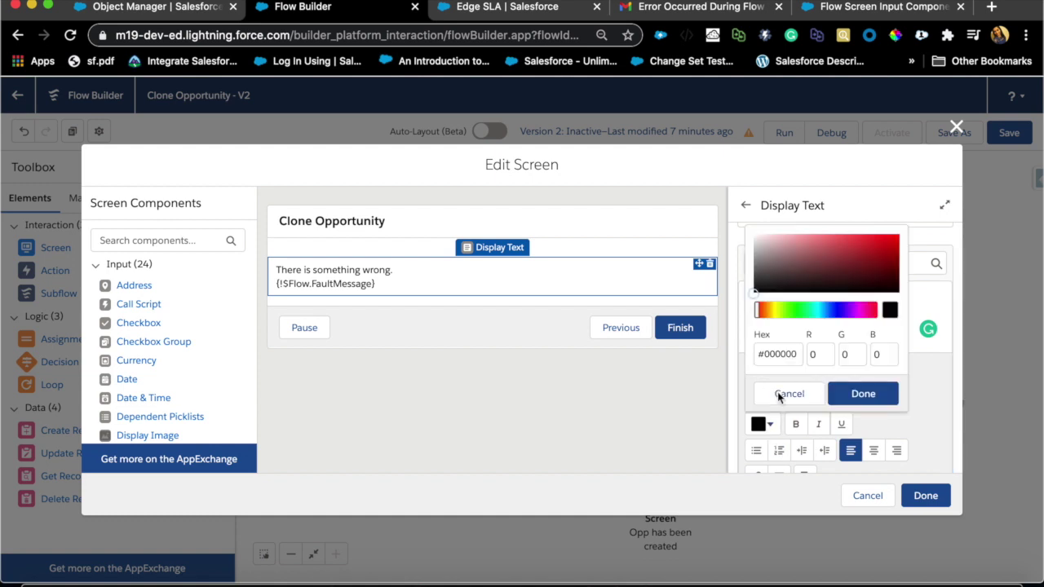
pyautogui.click(879, 251)
pyautogui.click(866, 392)
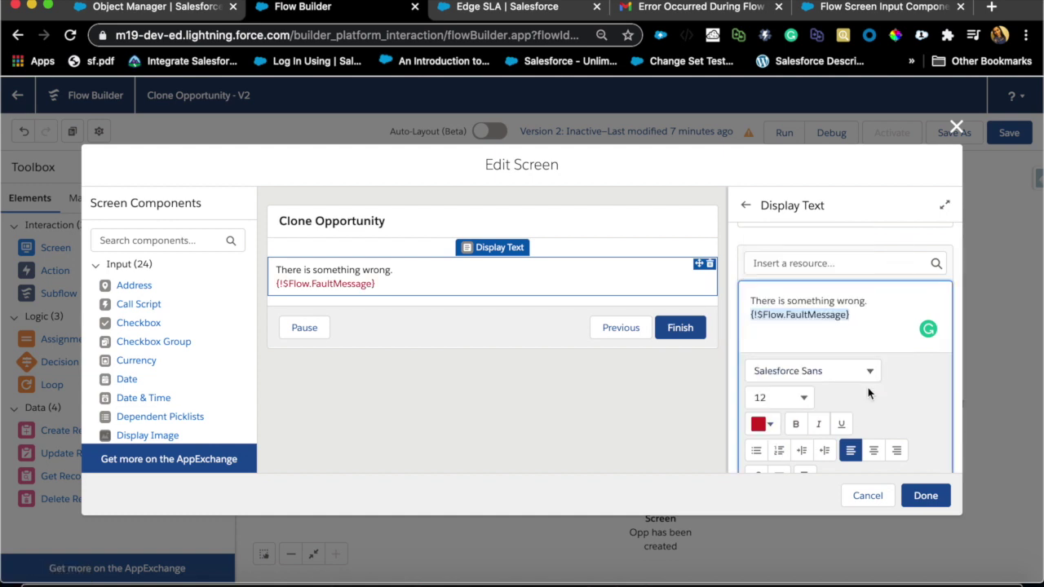
pyautogui.click(879, 322)
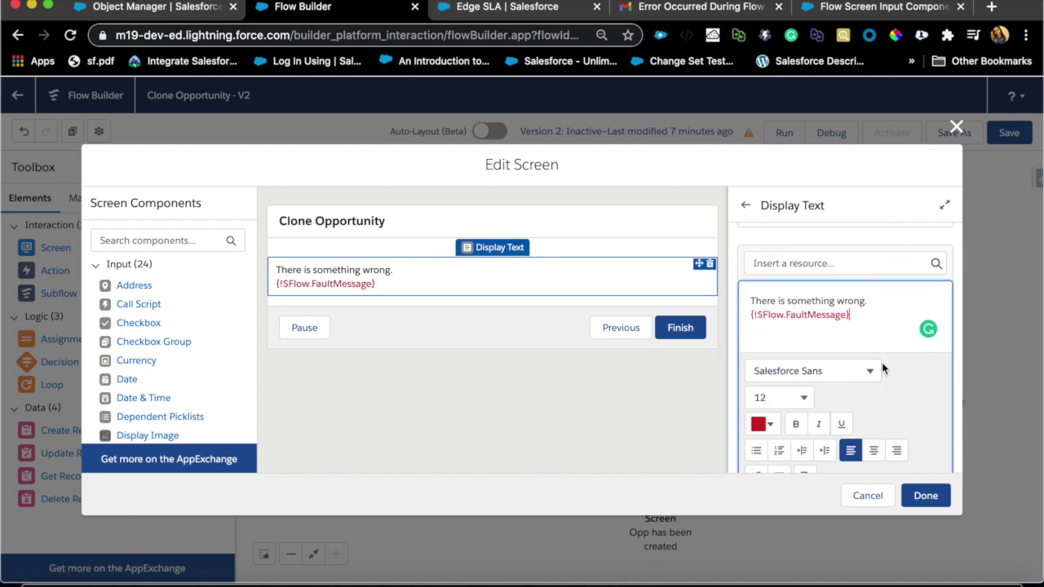
pyautogui.click(927, 497)
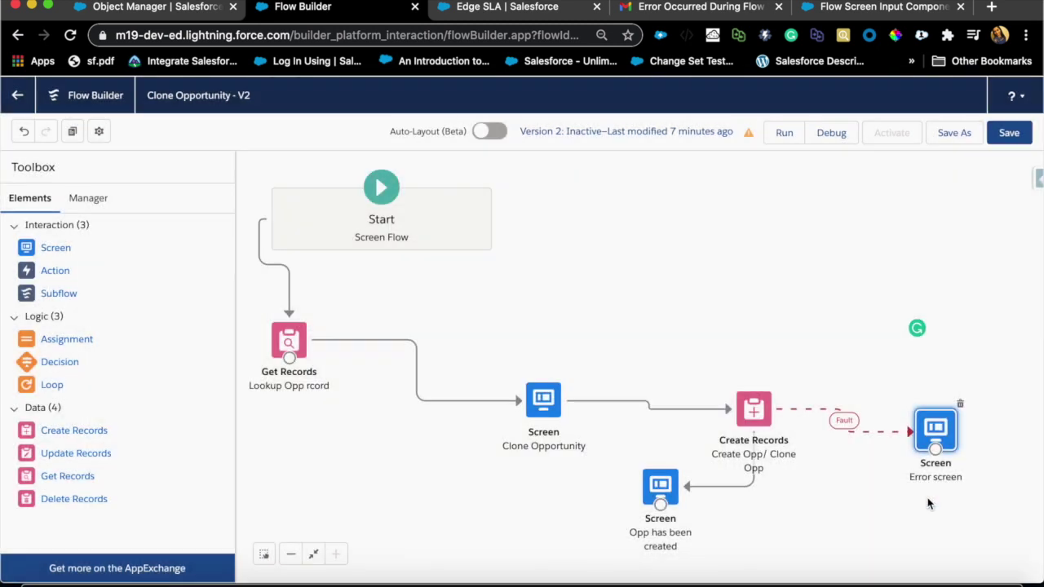
# Save and activate the Clone Opportunity flow.
pyautogui.click(1008, 132)
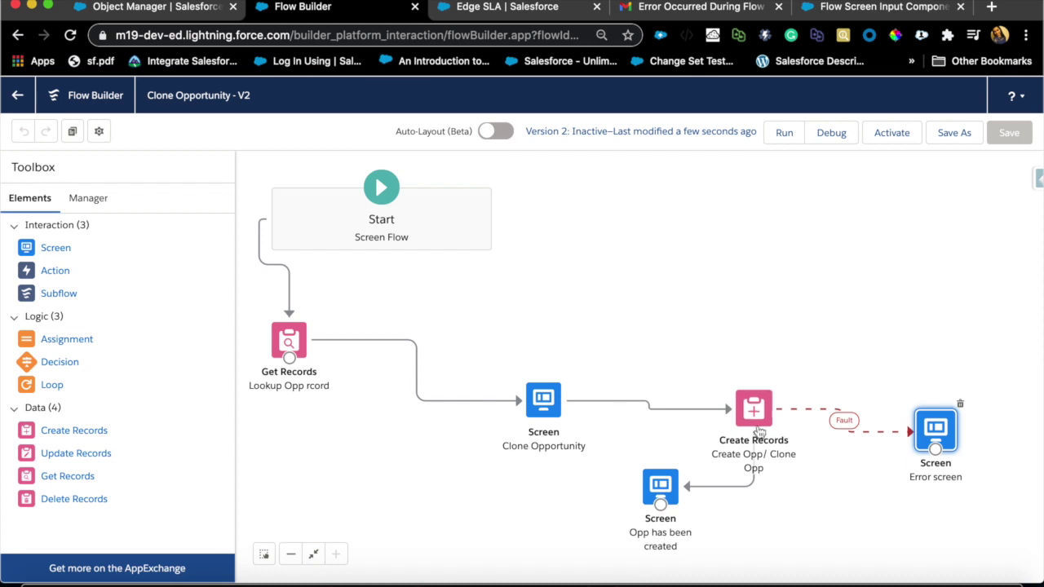
pyautogui.click(889, 136)
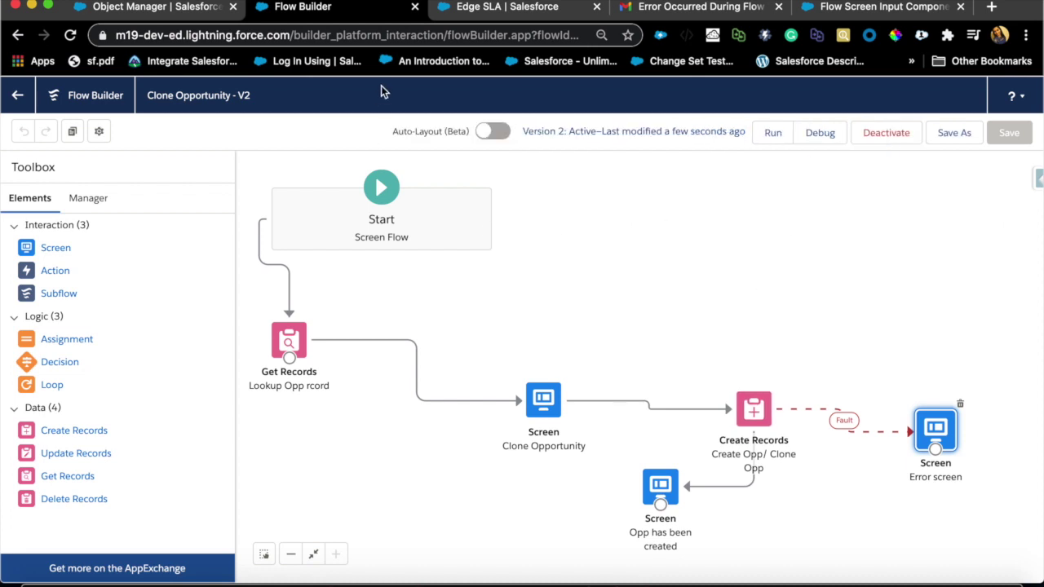
# Reload the Edge SLA opportunity page and show its additional actions.
pyautogui.click(158, 16)
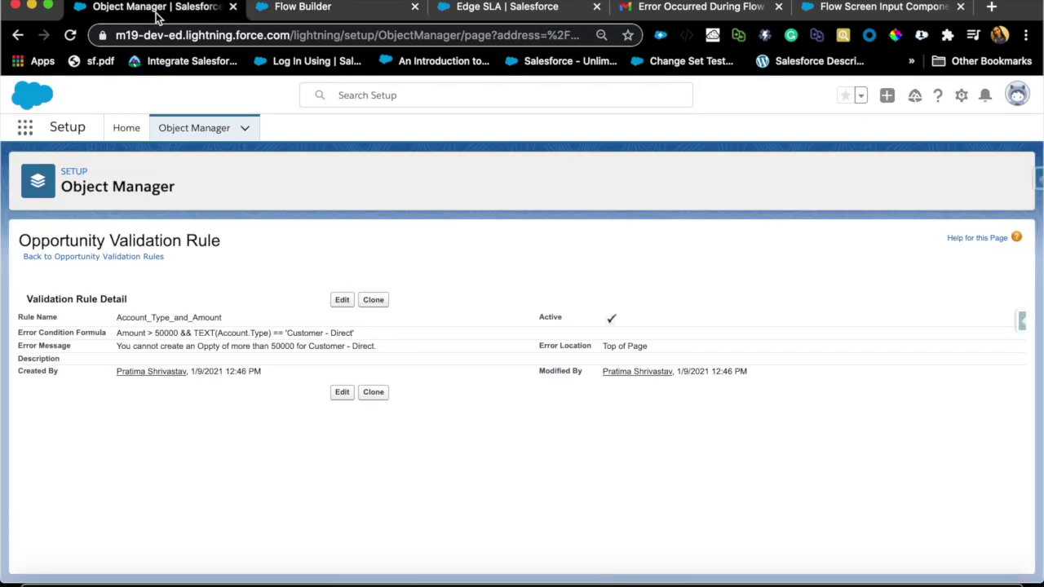
pyautogui.click(486, 9)
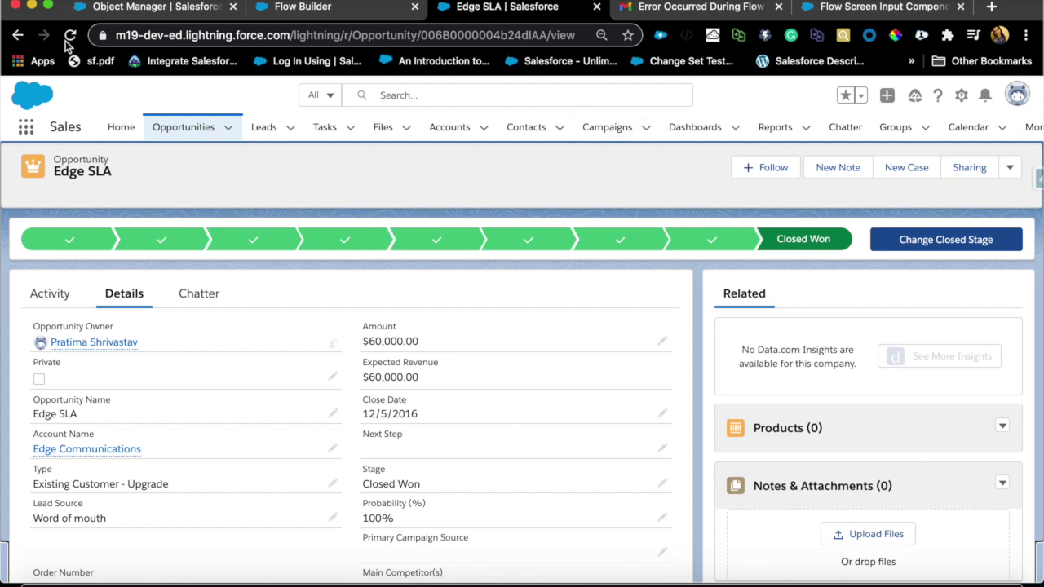
pyautogui.click(70, 38)
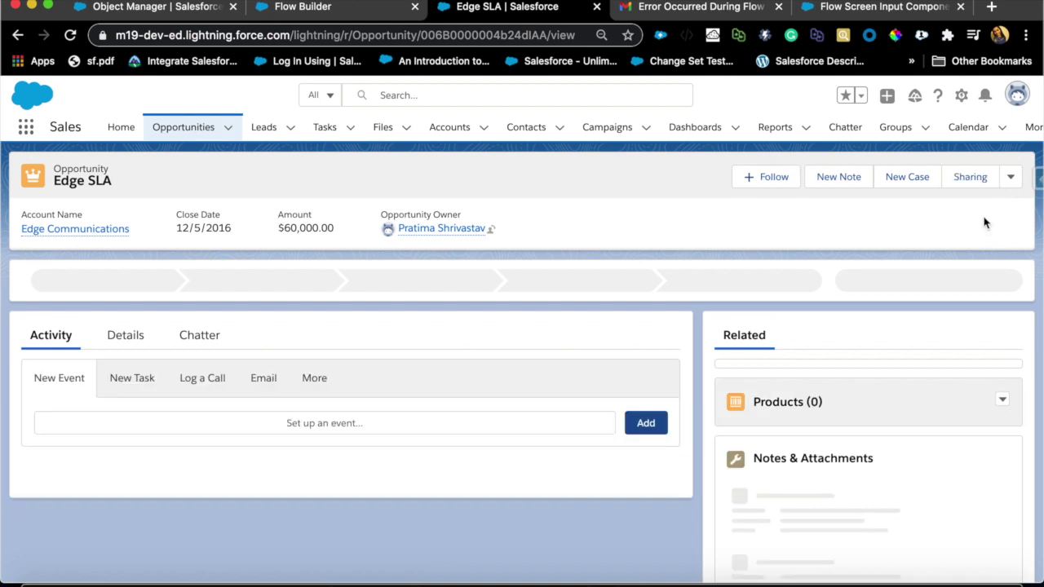
pyautogui.click(1012, 180)
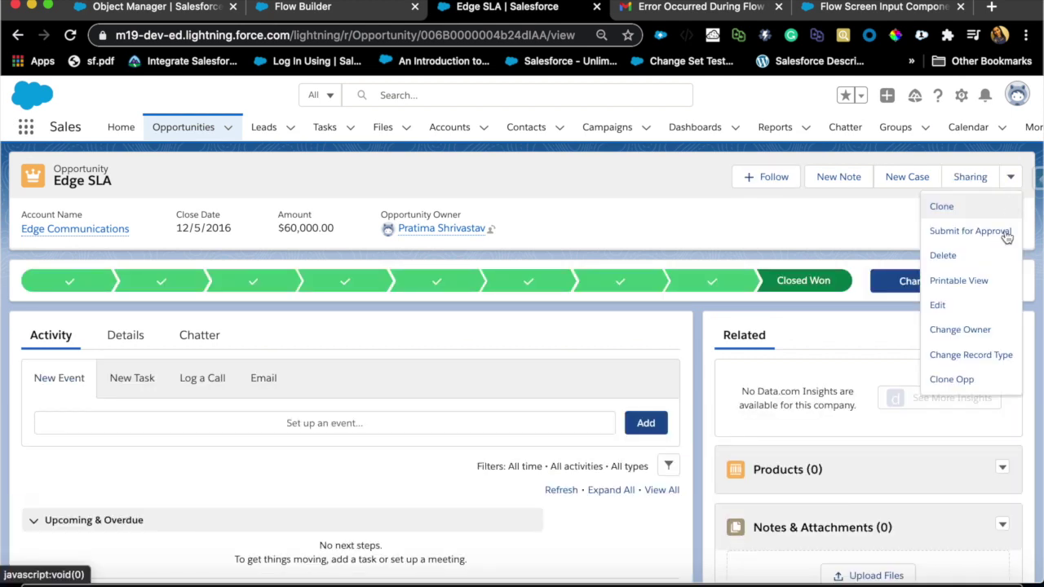
# Run Clone Opp with close date Jan 9, 2021, read the 50000-limit error, and return to the form.
pyautogui.click(963, 380)
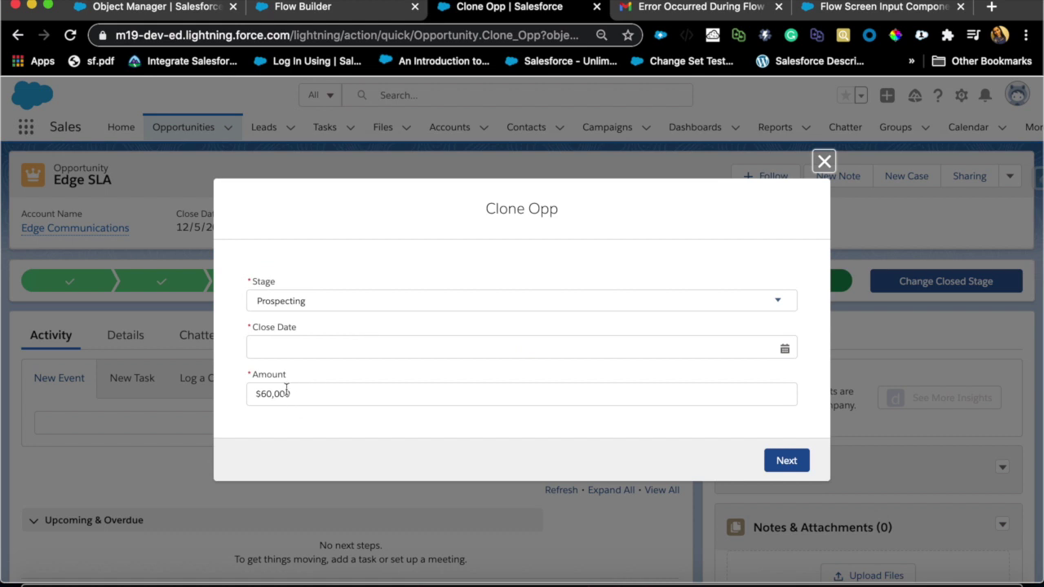
pyautogui.click(324, 346)
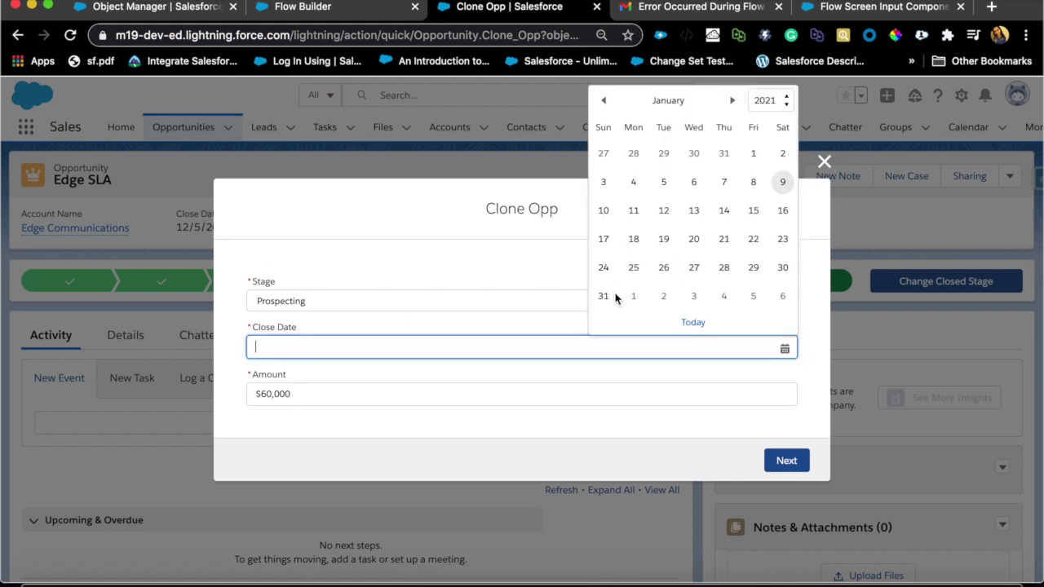
pyautogui.click(782, 180)
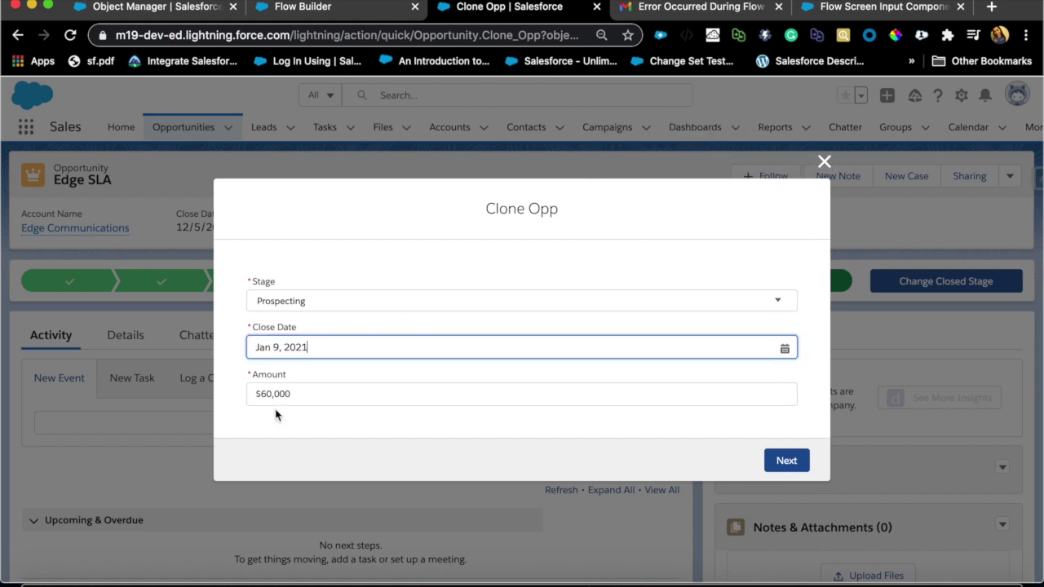
pyautogui.click(771, 462)
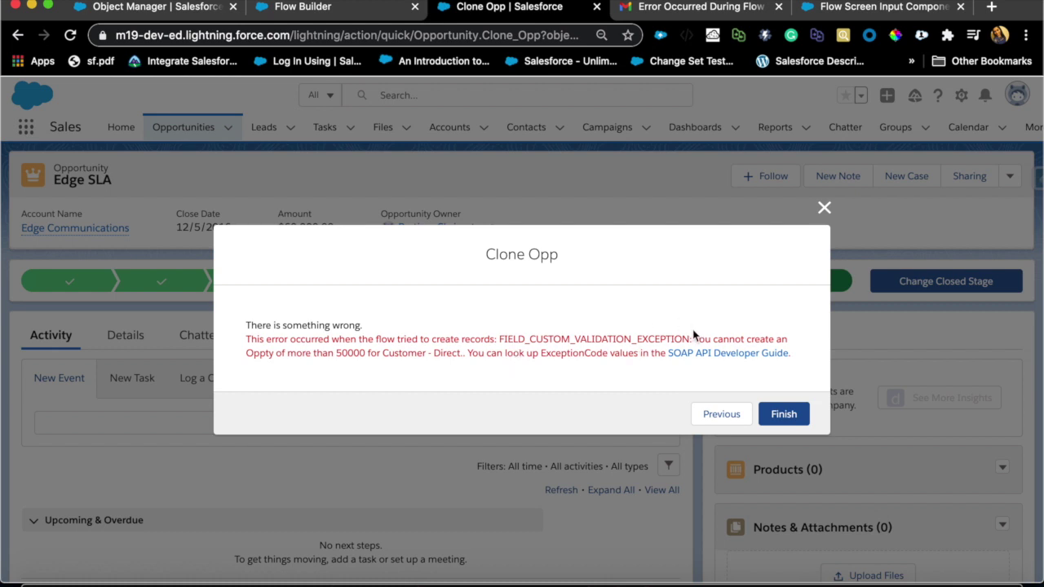
pyautogui.moveTo(694, 334); pyautogui.dragTo(462, 354)
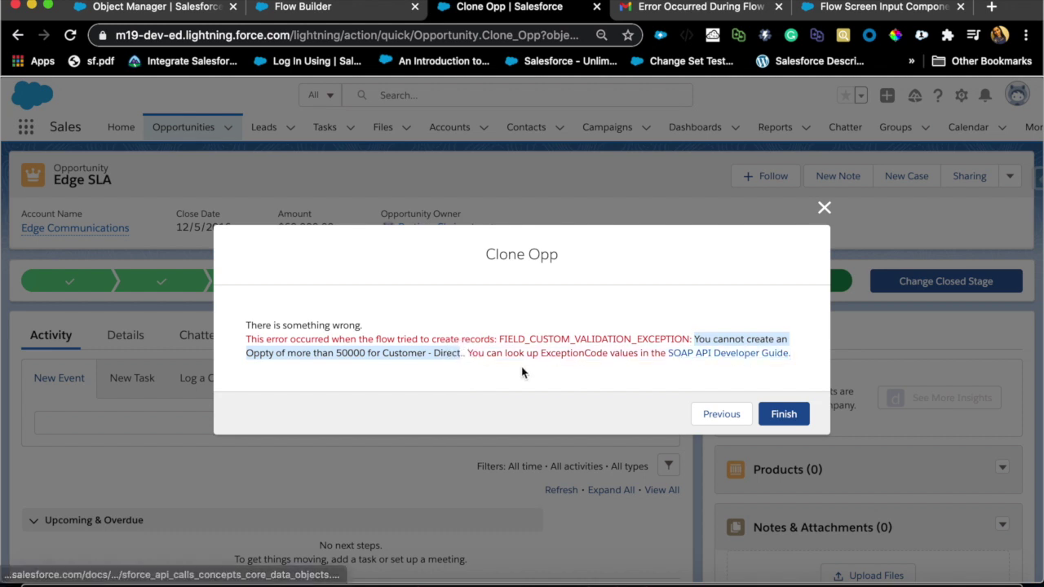
pyautogui.click(721, 414)
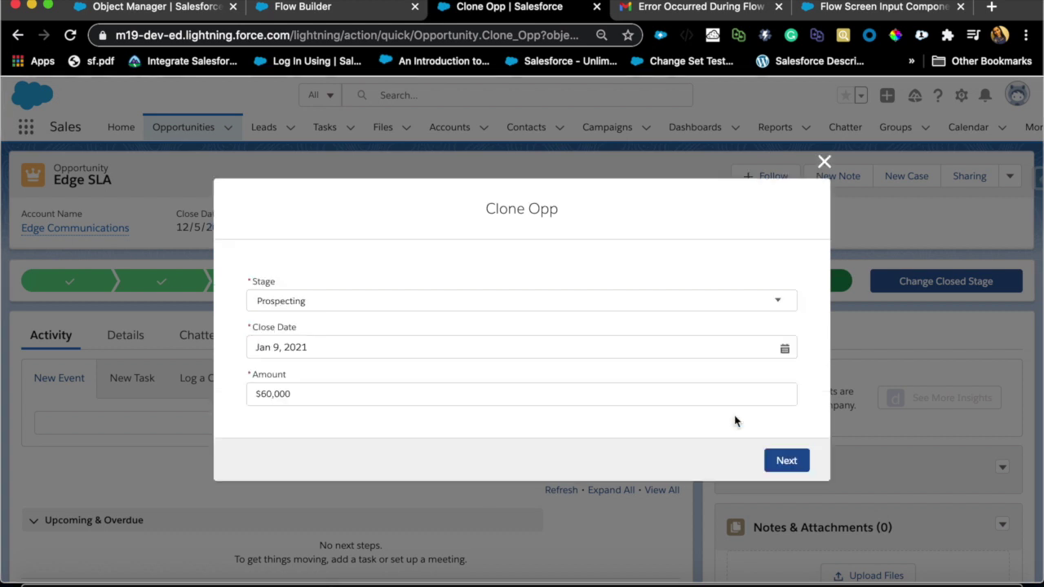
# Change the clone's Amount from 60,000 to 20,000 and submit to create TestFLow Prospecting.
pyautogui.click(269, 402)
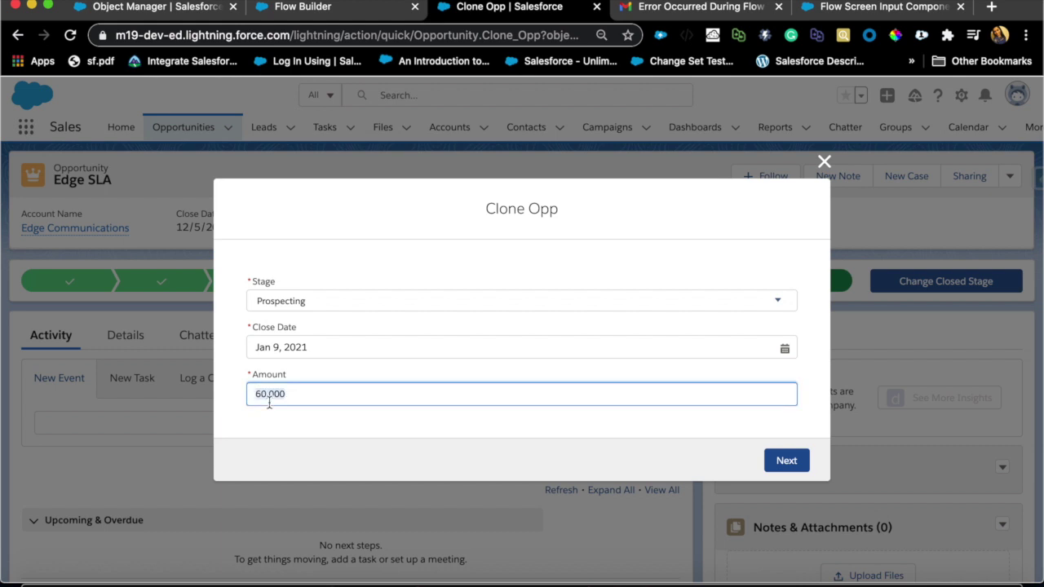
pyautogui.press('super+a')
pyautogui.write('20,000')
pyautogui.click(786, 462)
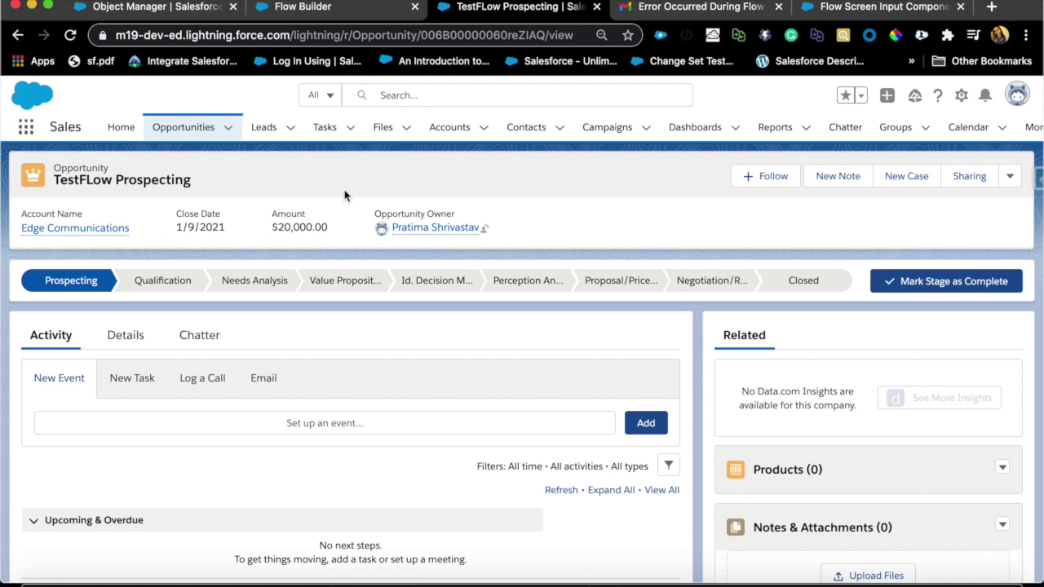
# In Flow Builder, move the Clone Opportunity screen node slightly higher.
pyautogui.click(309, 14)
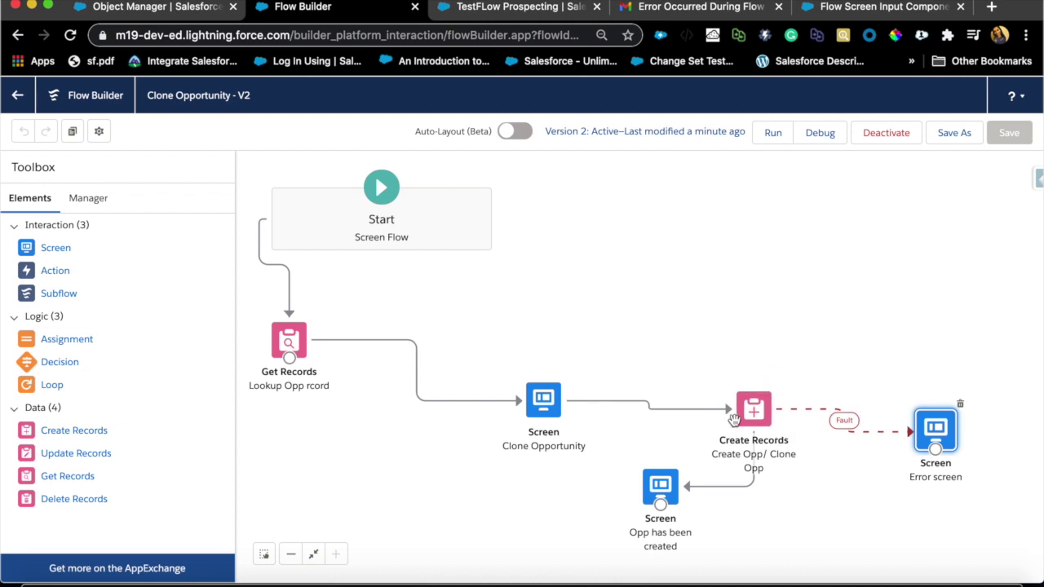
pyautogui.click(551, 418)
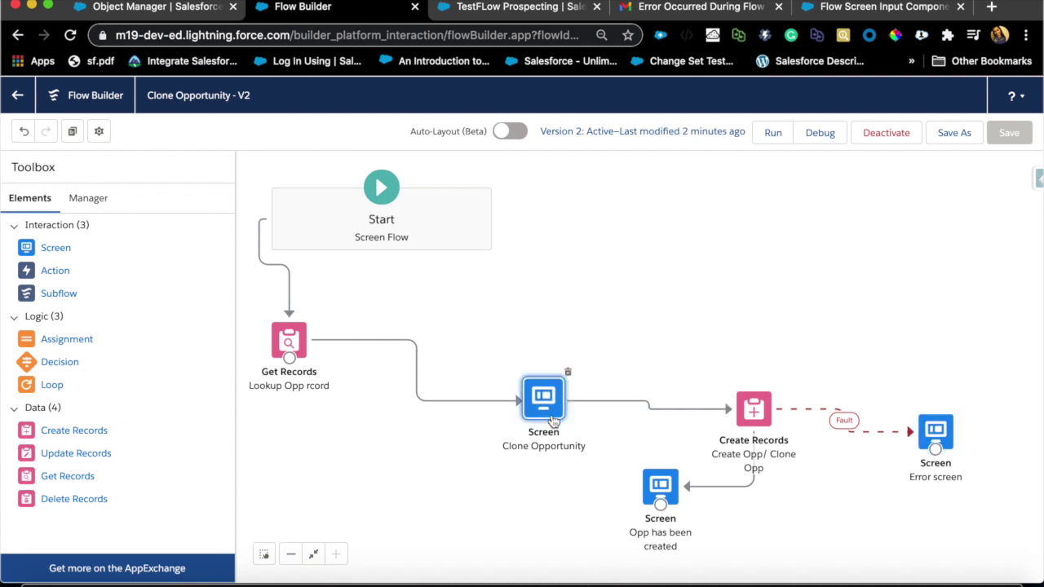
pyautogui.click(548, 420)
pyautogui.moveTo(548, 420)
pyautogui.mouseDown()
pyautogui.moveTo(568, 399)
pyautogui.moveTo(531, 399)
pyautogui.moveTo(527, 415)
pyautogui.moveTo(549, 384)
pyautogui.mouseUp()
# Delete the old fault connector and redraw Create Records' fault path to Error screen.
pyautogui.click(813, 408)
pyautogui.press('Delete')
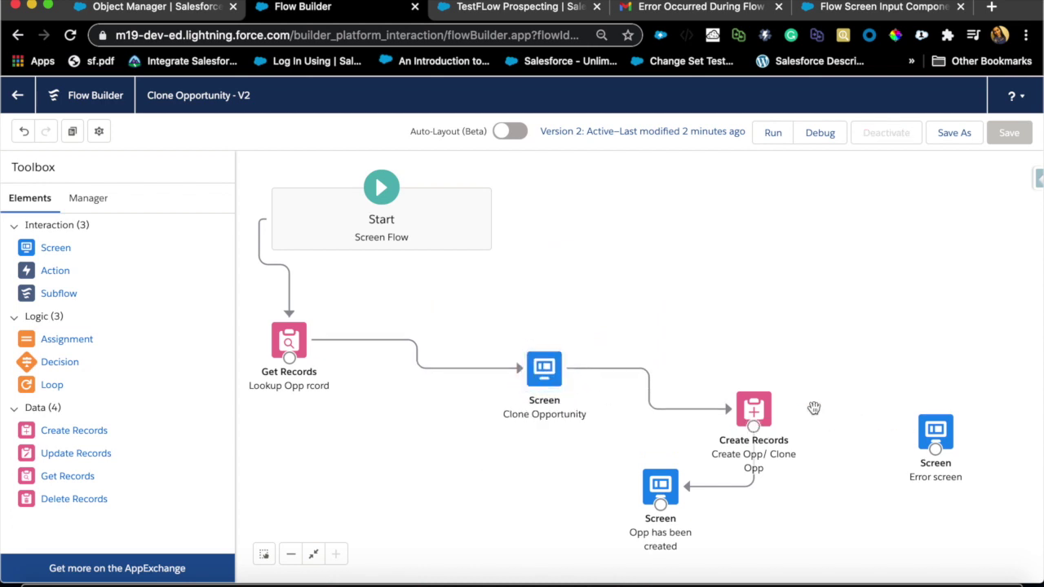
pyautogui.click(754, 425)
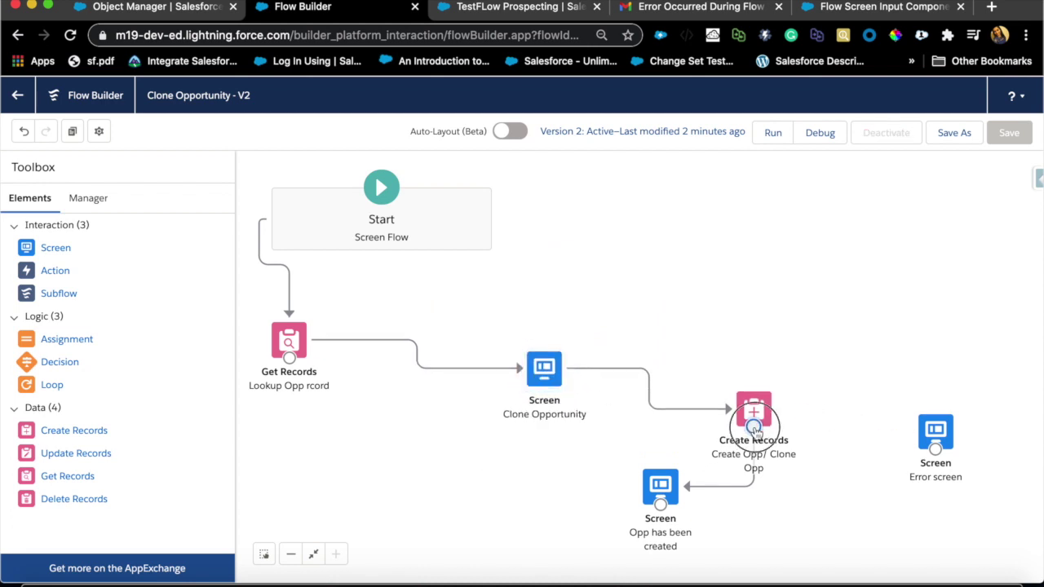
pyautogui.moveTo(753, 426); pyautogui.dragTo(917, 438)
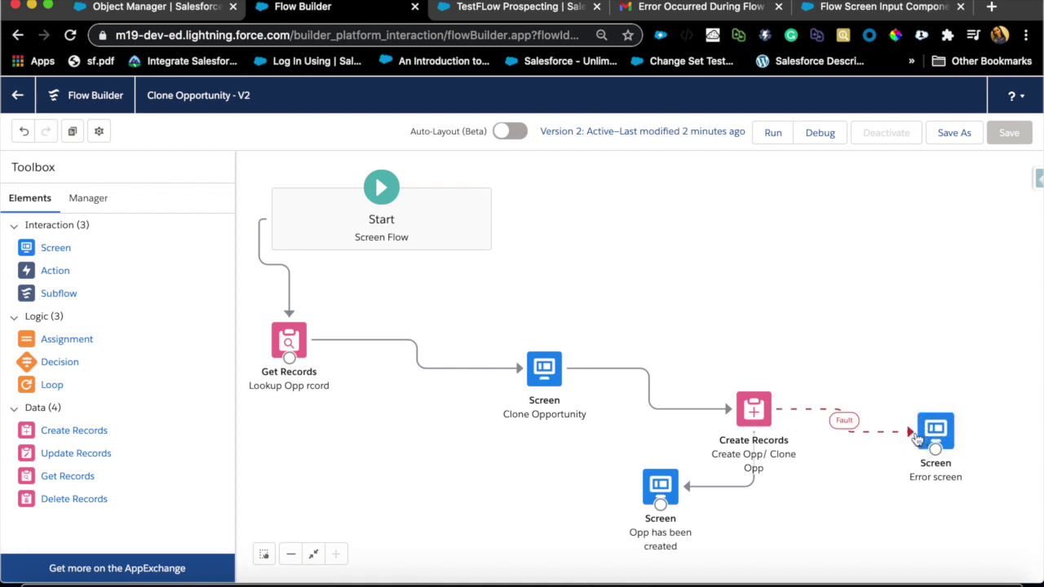